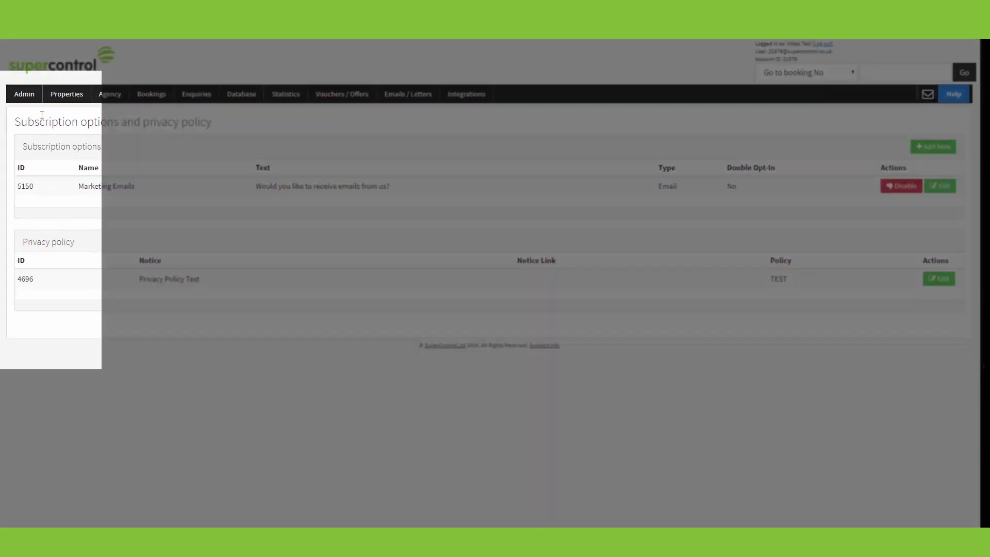
Go to the subscription options page and start a new option named 'Marketing Emails'
{"action": "left_click", "coordinate": [29, 97]}
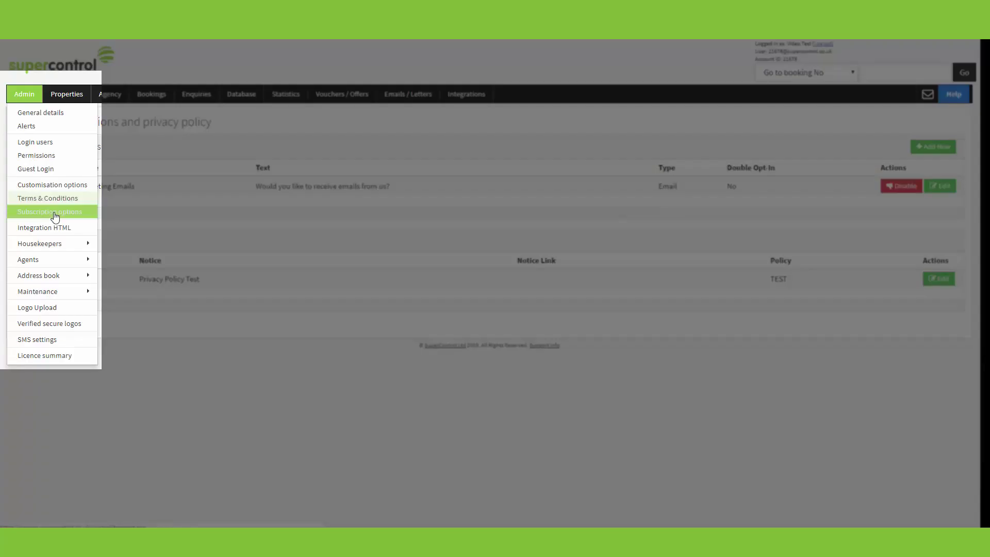
{"action": "left_click", "coordinate": [55, 212]}
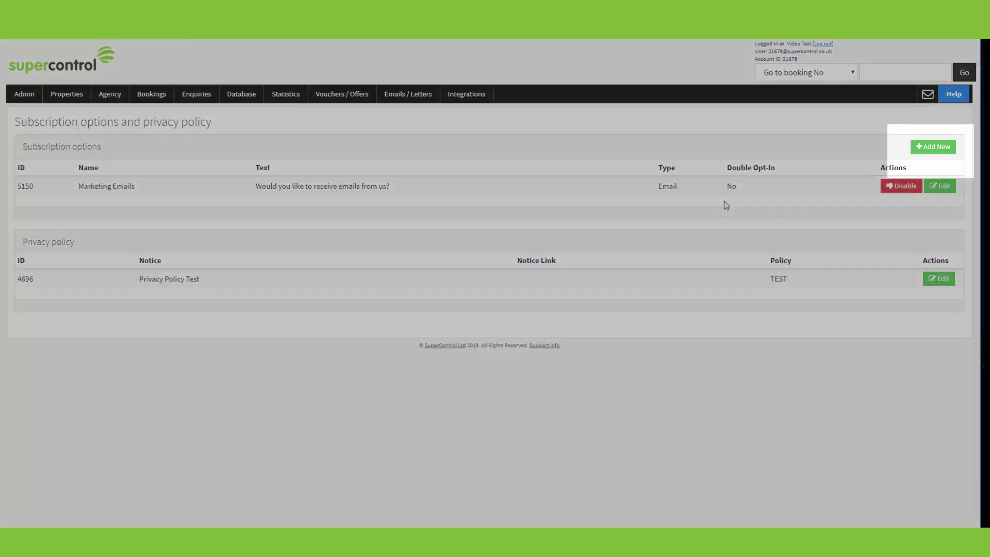
{"action": "left_click", "coordinate": [932, 147]}
{"action": "left_click", "coordinate": [505, 118]}
{"action": "type", "text": "Market"}
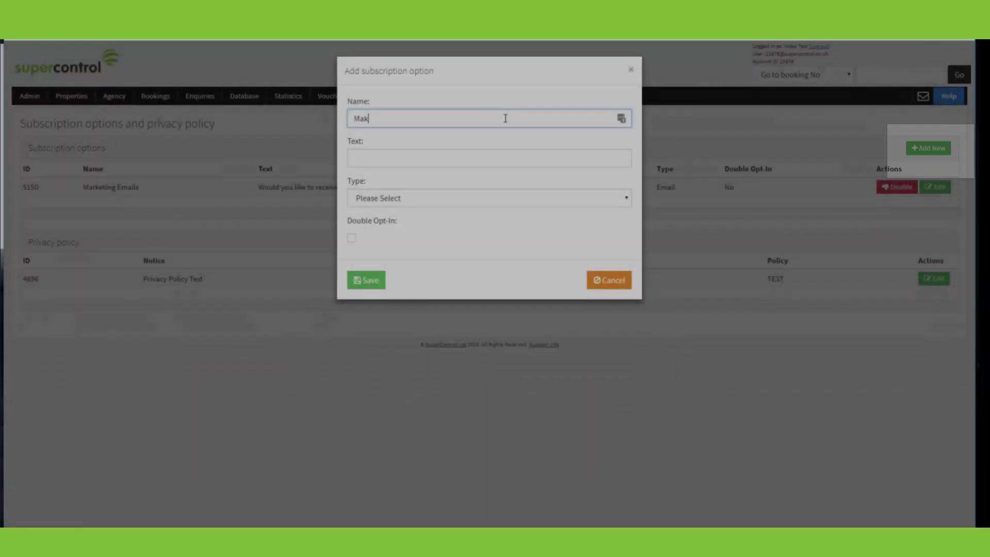
{"action": "type", "text": "ing"}
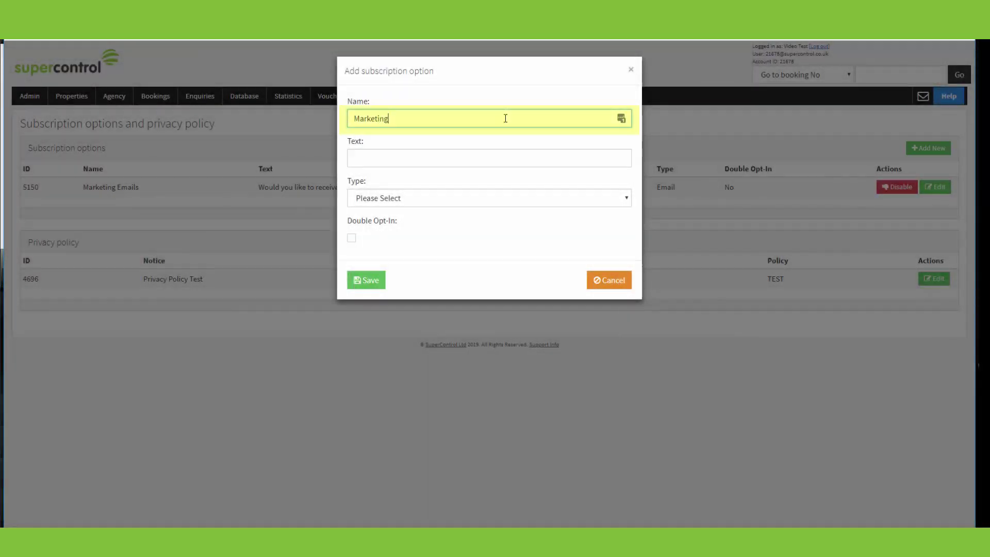
{"action": "type", "text": " Emails"}
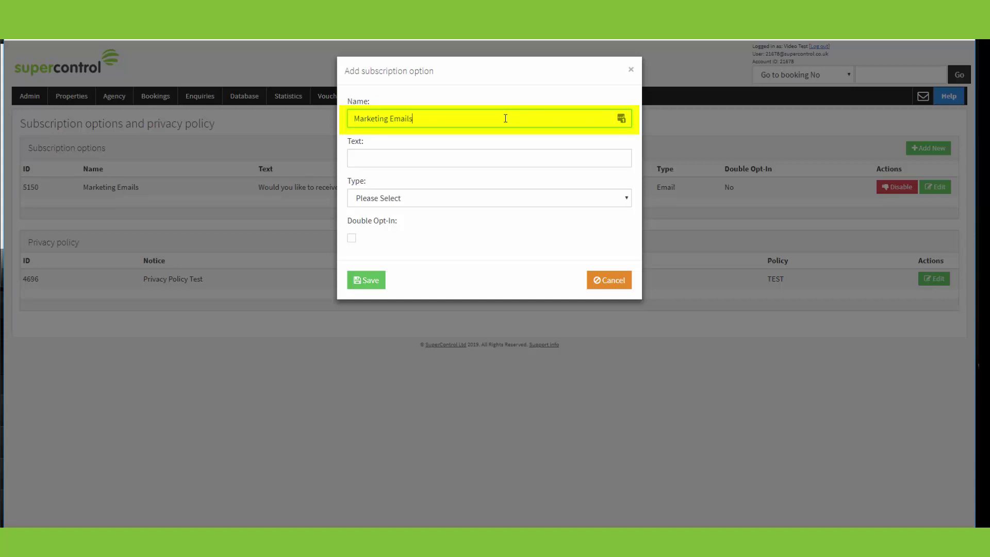
{"action": "key", "text": "ctrl+a"}
{"action": "key", "text": "BackSpace"}
{"action": "type", "text": "m"}
{"action": "key", "text": "BackSpace"}
{"action": "type", "text": "Market"}
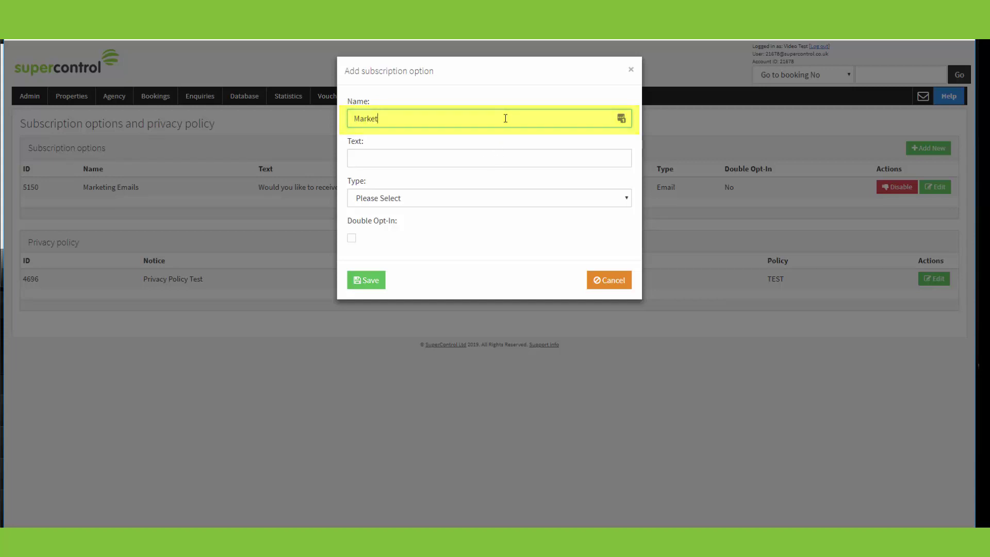
{"action": "type", "text": "ing Emails"}
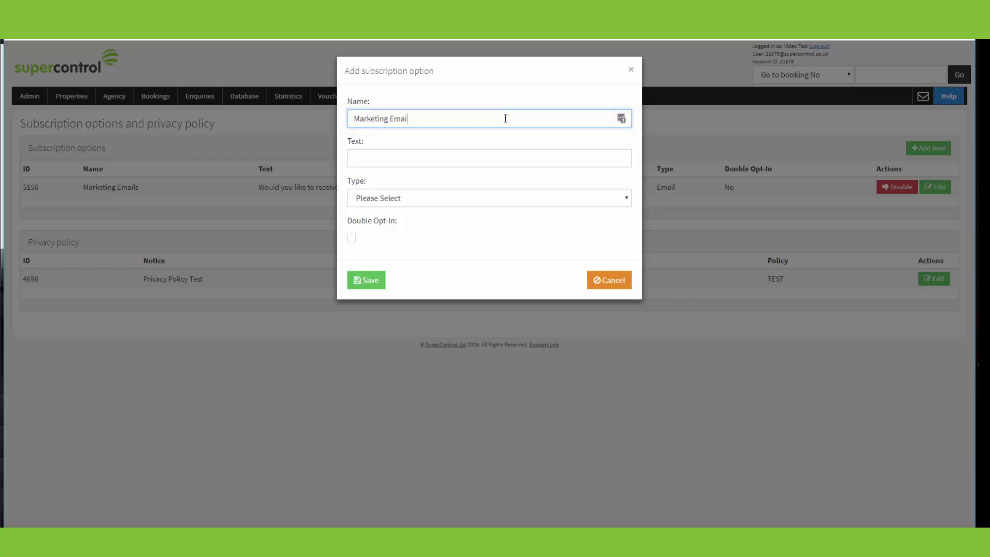
Give the option the text 'Would you like to receive emails from us?' and type Email
{"action": "left_click", "coordinate": [492, 155]}
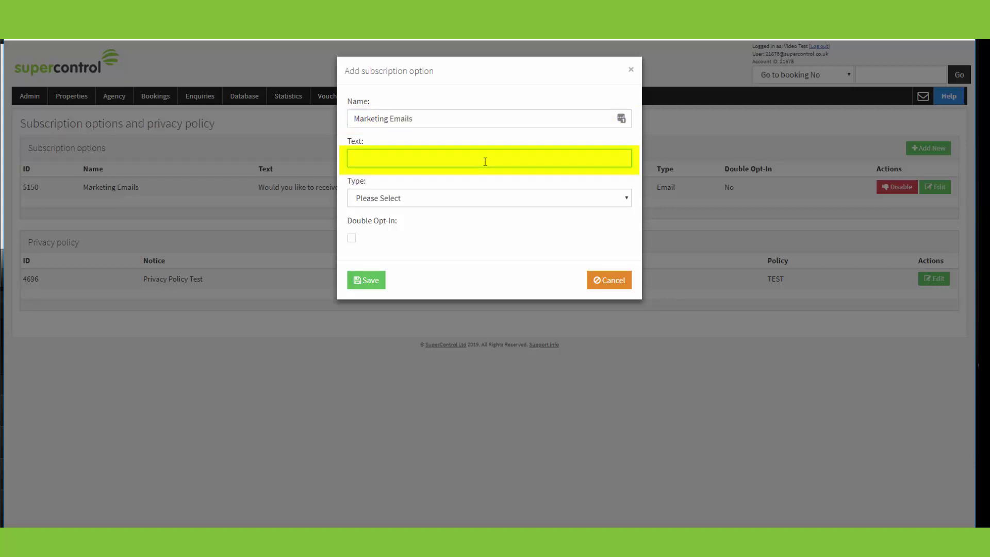
{"action": "type", "text": "Would you like to receive emails from us?"}
{"action": "left_click", "coordinate": [553, 201]}
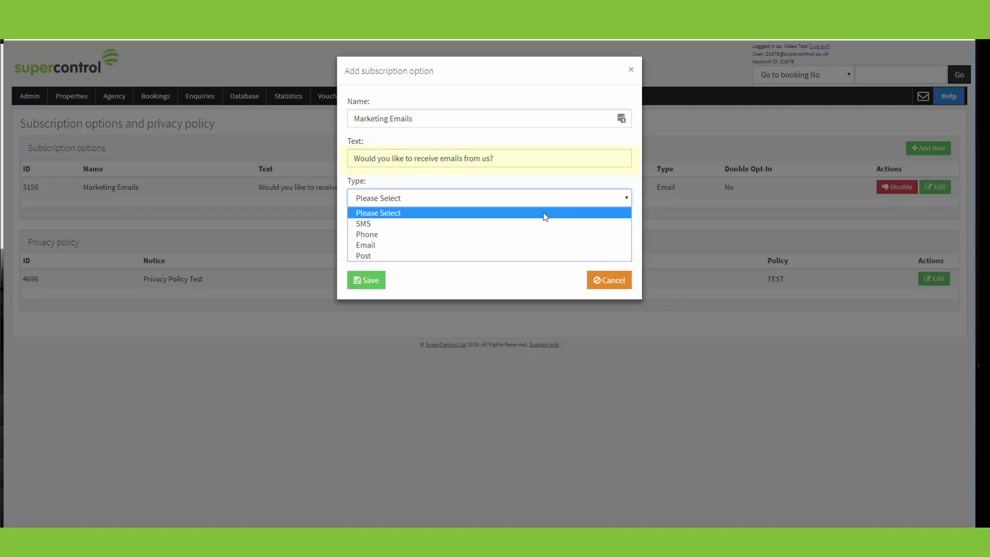
{"action": "left_click", "coordinate": [522, 245]}
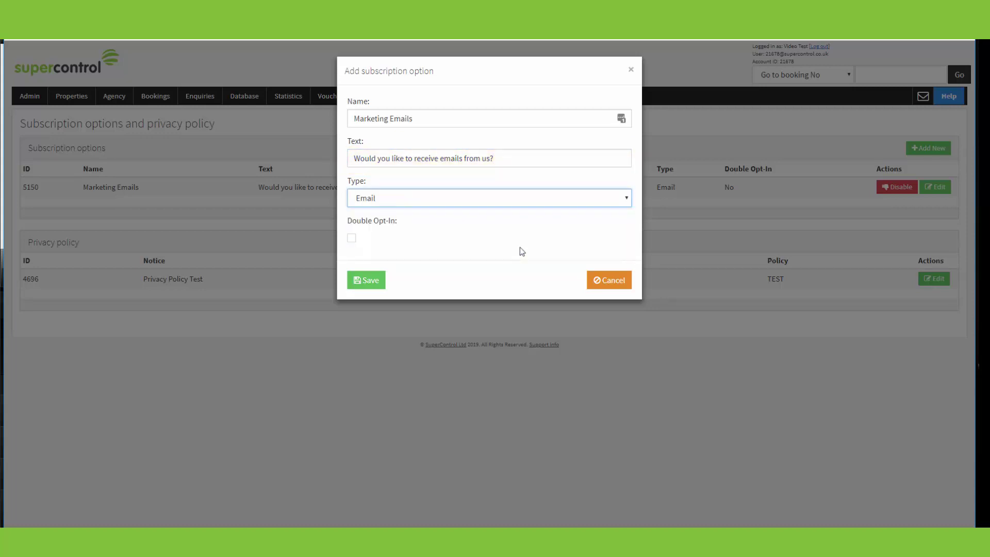
Attempt to save the new option, then close the Add subscription option form unsaved
{"action": "left_click", "coordinate": [368, 281]}
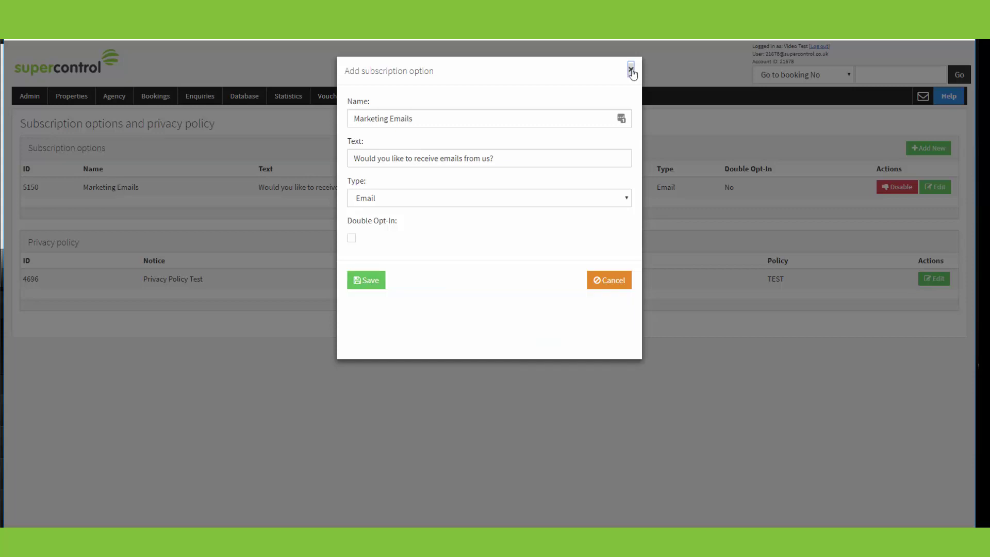
{"action": "left_click", "coordinate": [630, 70]}
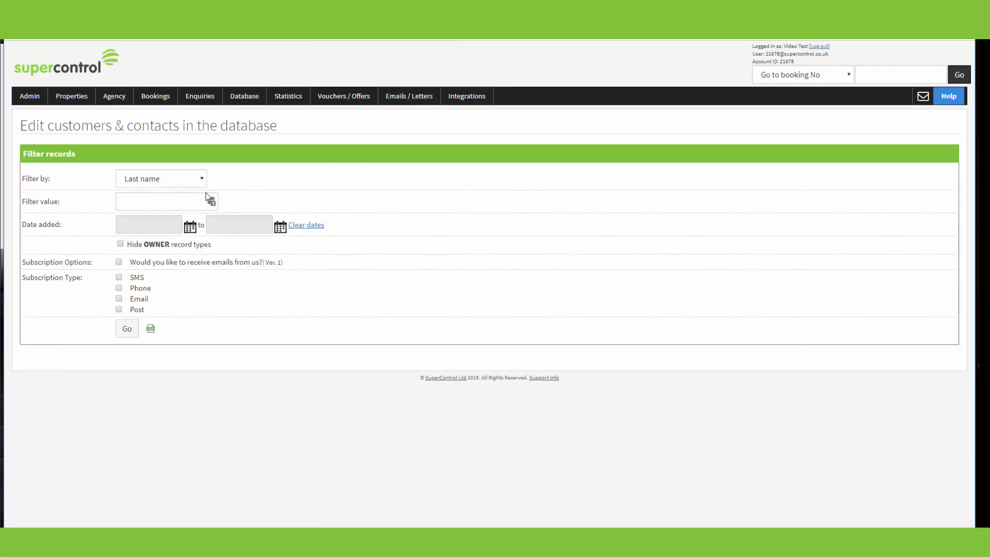
List the filtered records and tick the guest's consent to receive emails, then save the contact
{"action": "left_click", "coordinate": [127, 329]}
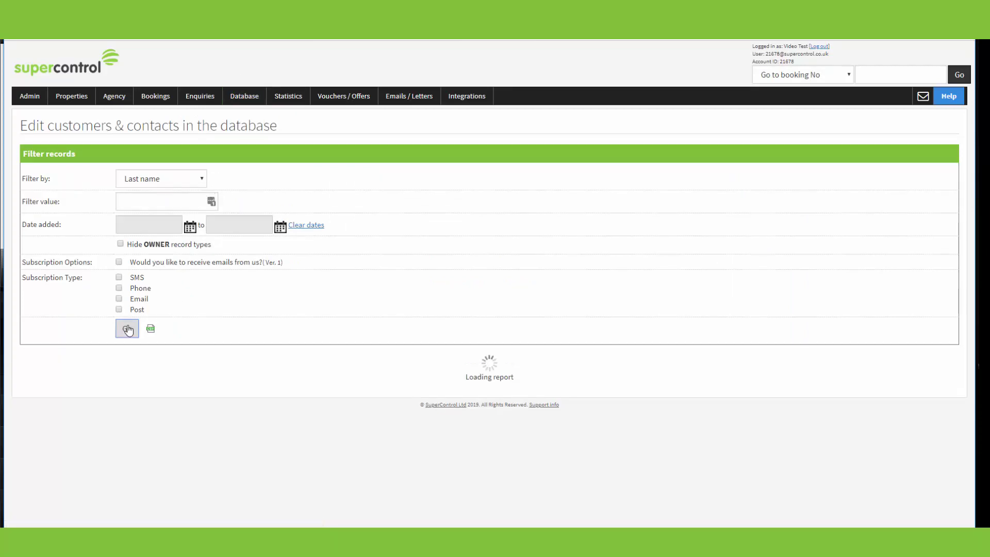
{"action": "left_click", "coordinate": [830, 399]}
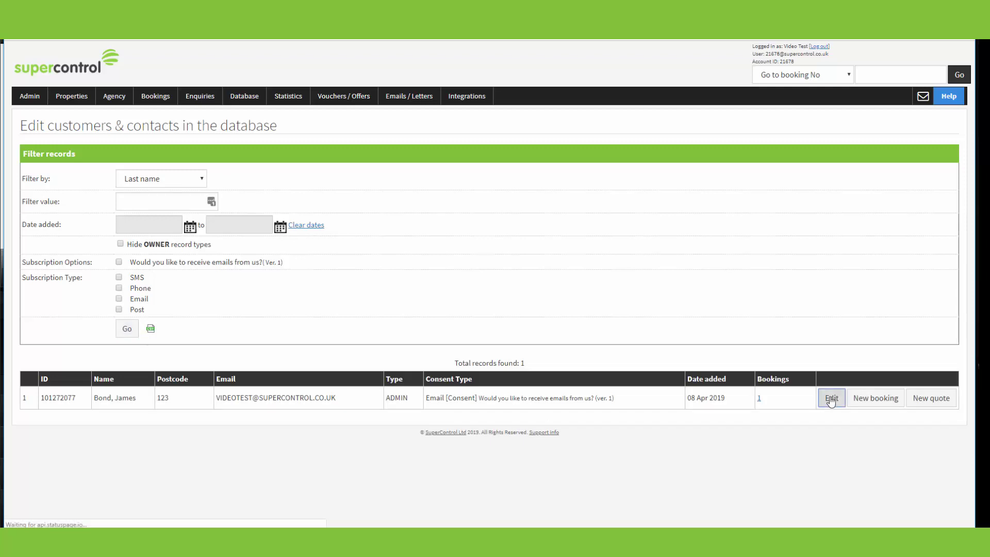
{"action": "scroll", "coordinate": [404, 376], "scroll_direction": "down", "scroll_amount": 4}
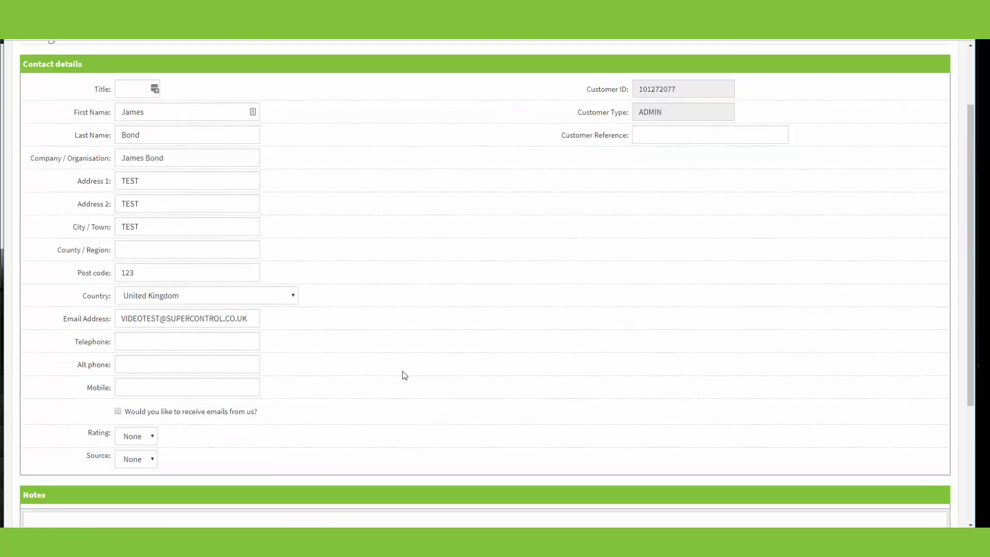
{"action": "left_click", "coordinate": [116, 299]}
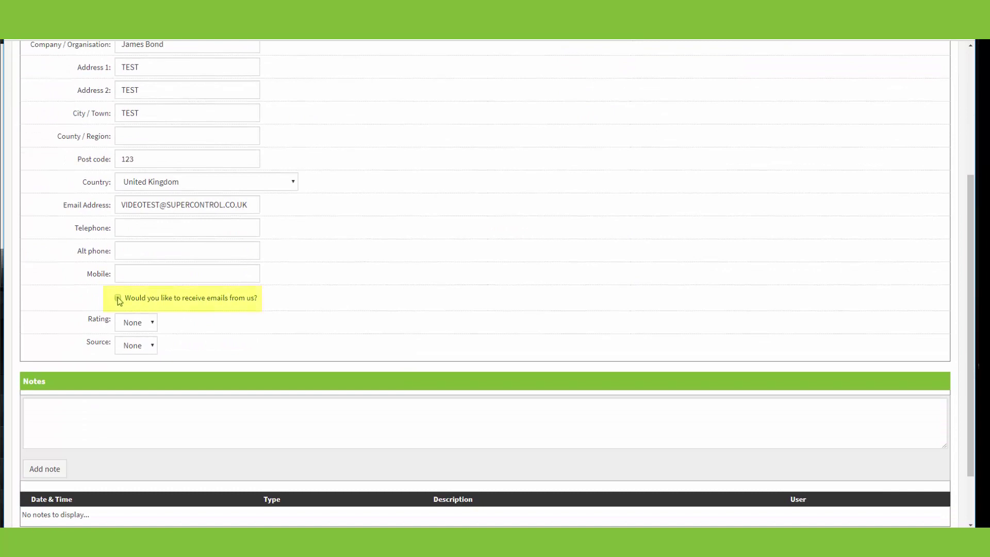
{"action": "scroll", "coordinate": [84, 332], "scroll_direction": "down", "scroll_amount": 2}
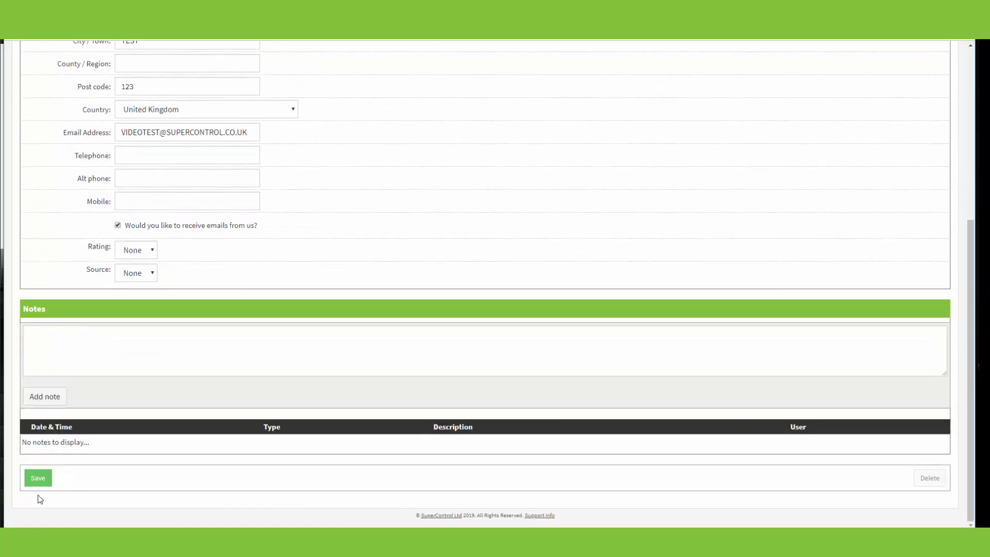
{"action": "left_click", "coordinate": [38, 478]}
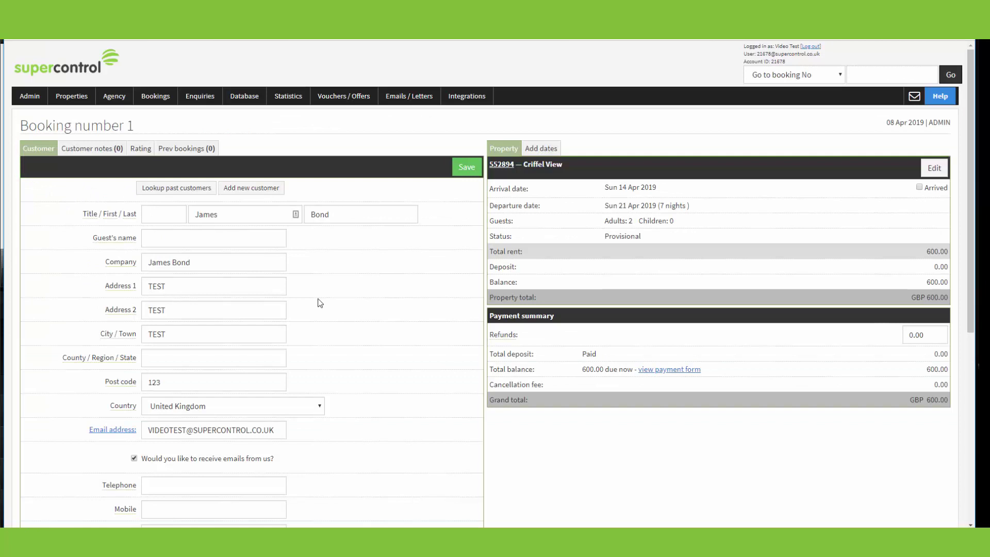
{"action": "scroll", "coordinate": [320, 303], "scroll_direction": "down", "scroll_amount": 3}
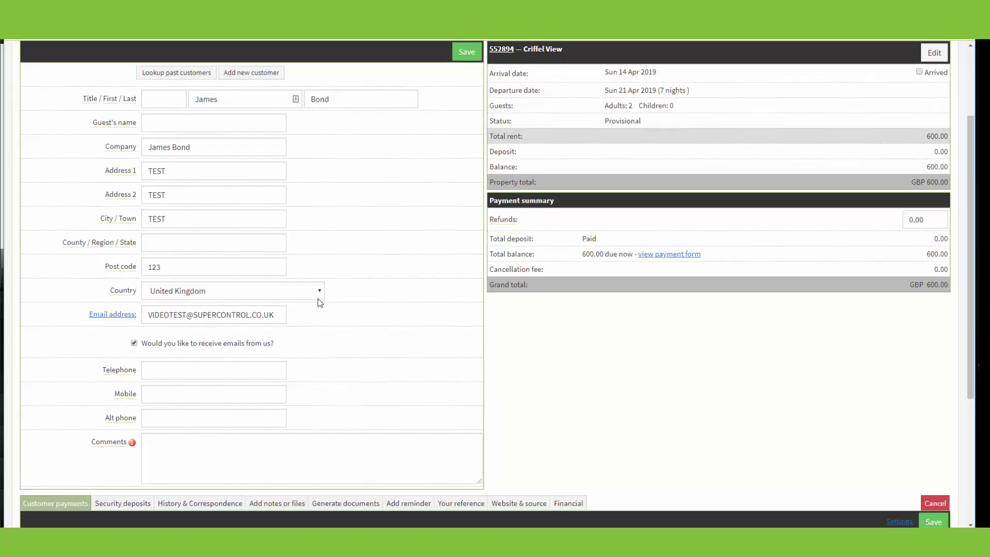
{"action": "scroll", "coordinate": [320, 302], "scroll_direction": "up", "scroll_amount": 3}
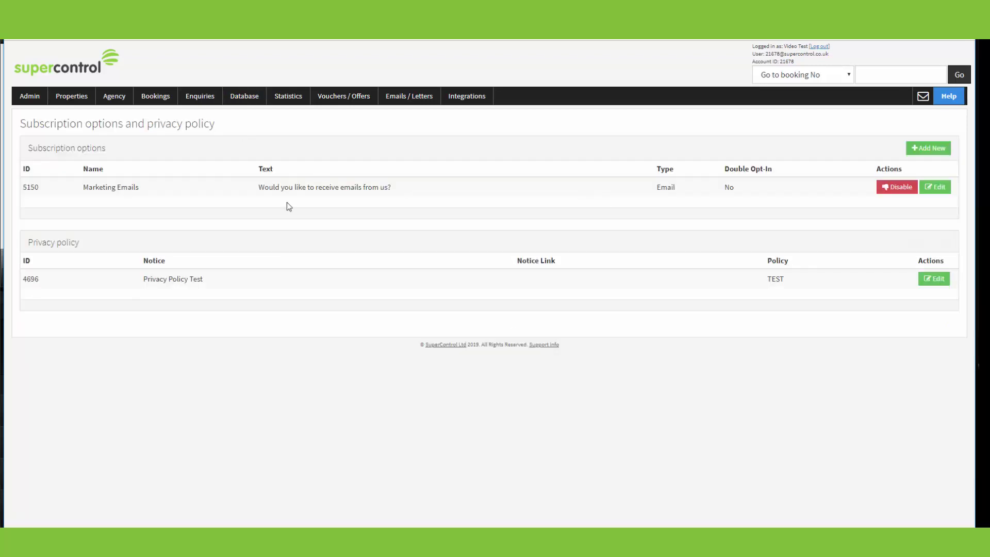
Open the Email subscription form link from the Integration HTML page
{"action": "mouse_move", "coordinate": [26, 97]}
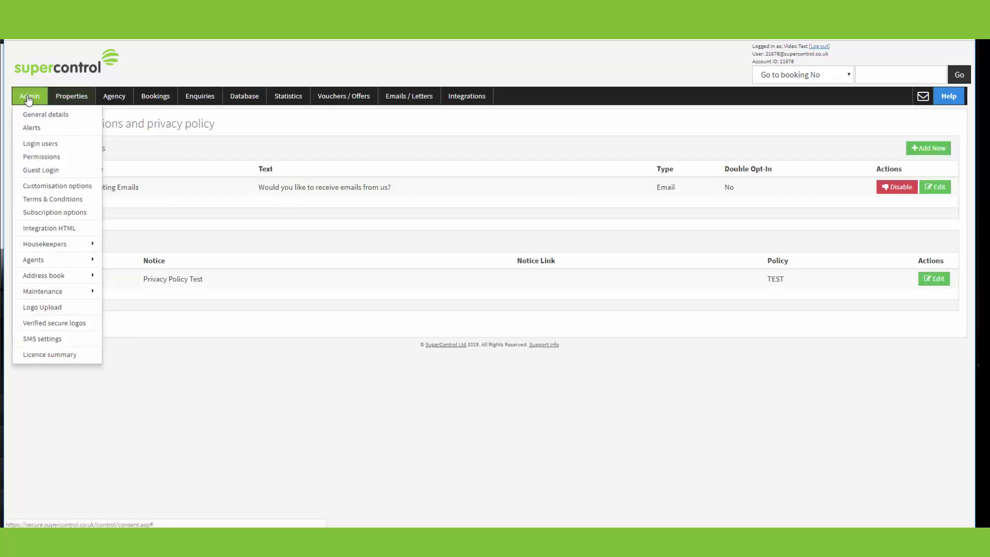
{"action": "left_click", "coordinate": [62, 230]}
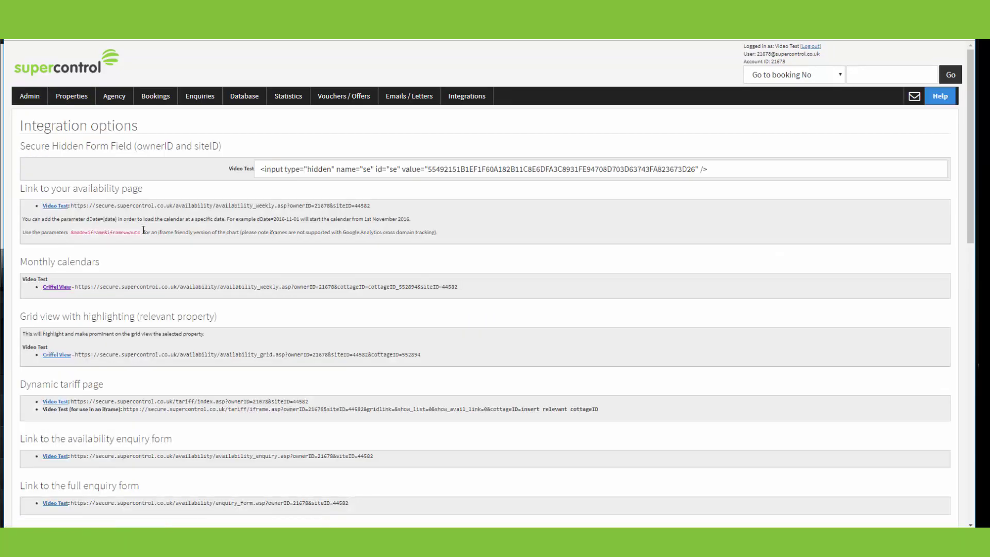
{"action": "scroll", "coordinate": [147, 325], "scroll_direction": "down", "scroll_amount": 6}
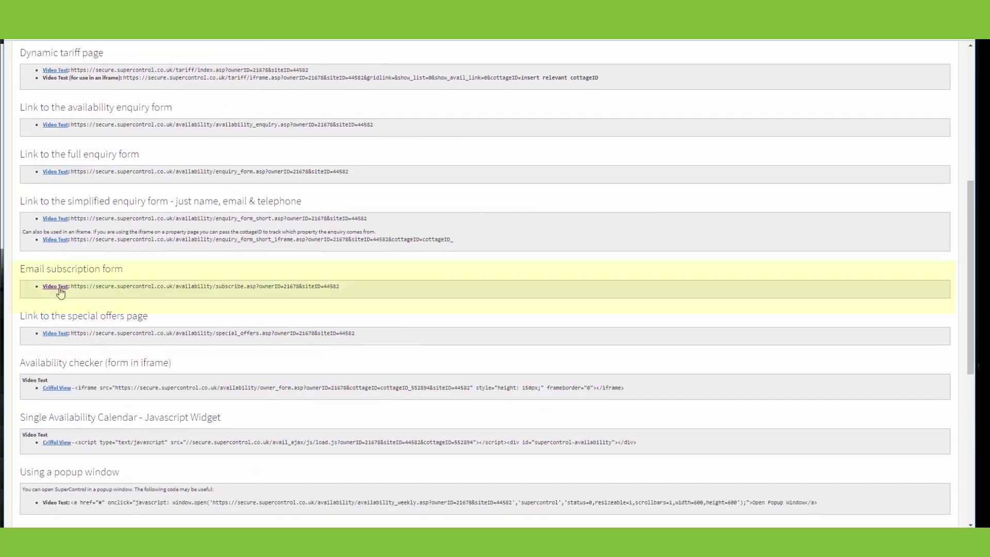
{"action": "left_click", "coordinate": [57, 287]}
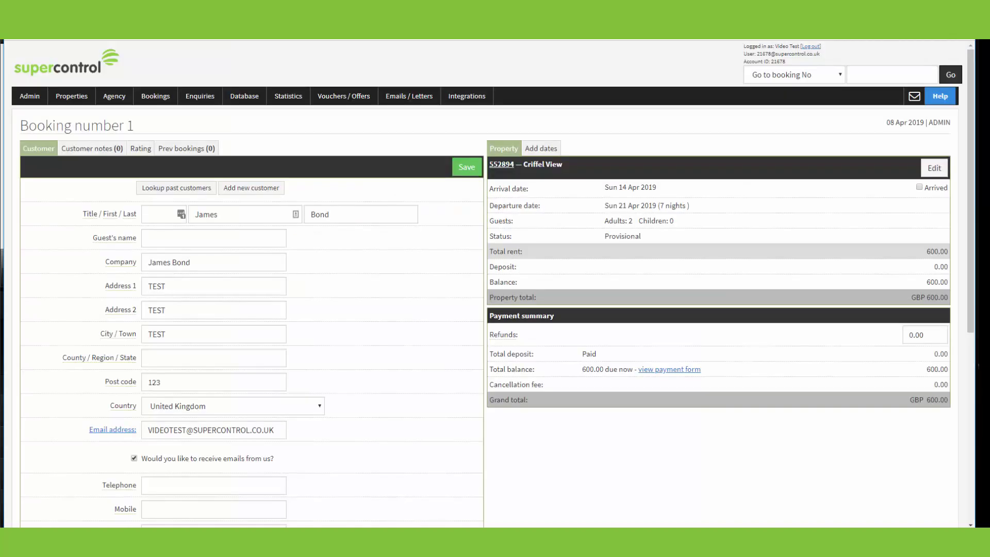
Run a database filter on the 'Would you like to receive emails from us?' subscription option
{"action": "left_click", "coordinate": [58, 62]}
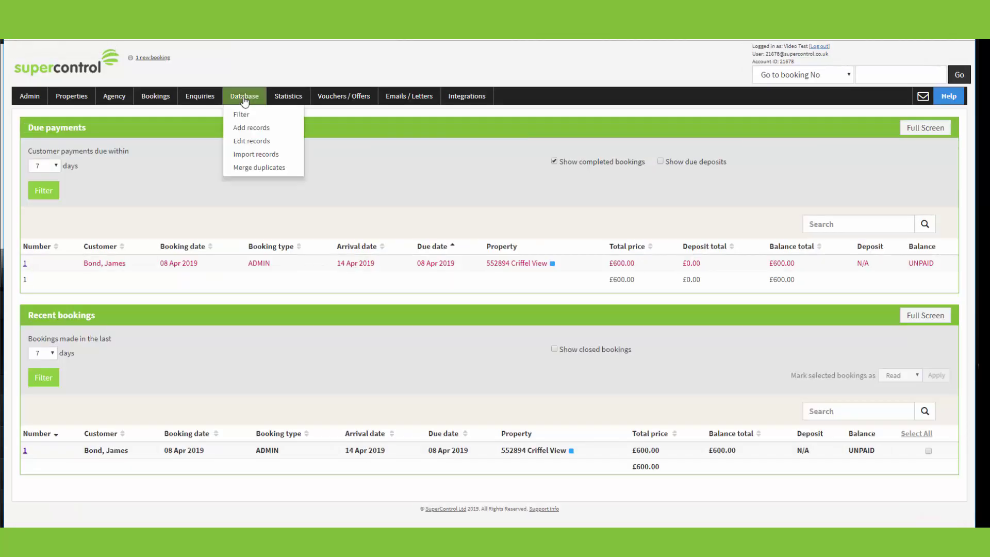
{"action": "left_click", "coordinate": [242, 115]}
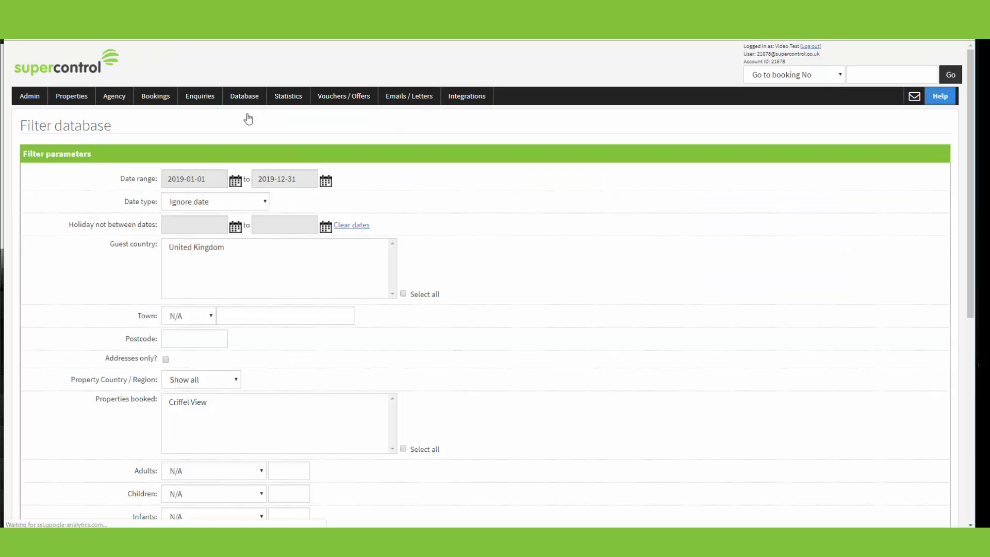
{"action": "scroll", "coordinate": [365, 201], "scroll_direction": "down", "scroll_amount": 7}
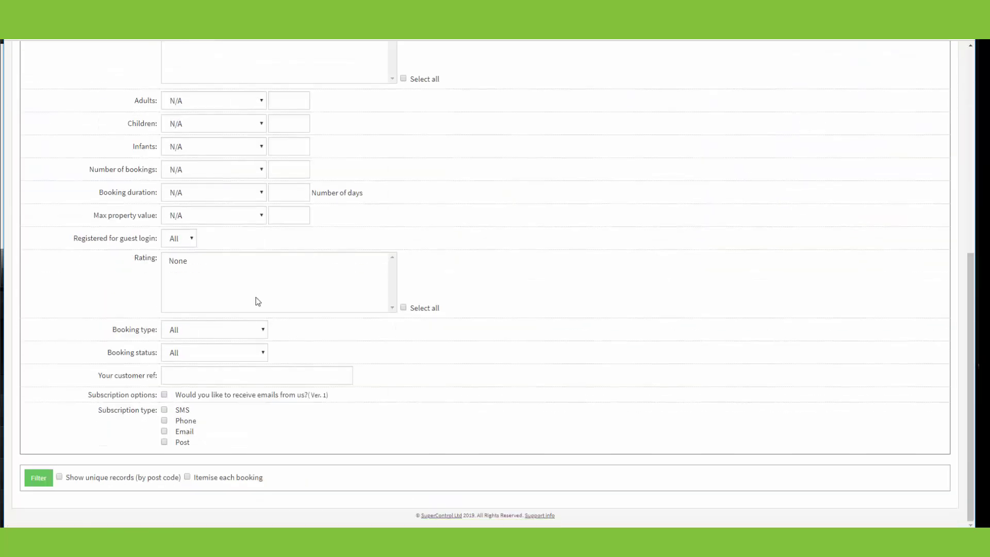
{"action": "left_click", "coordinate": [164, 395]}
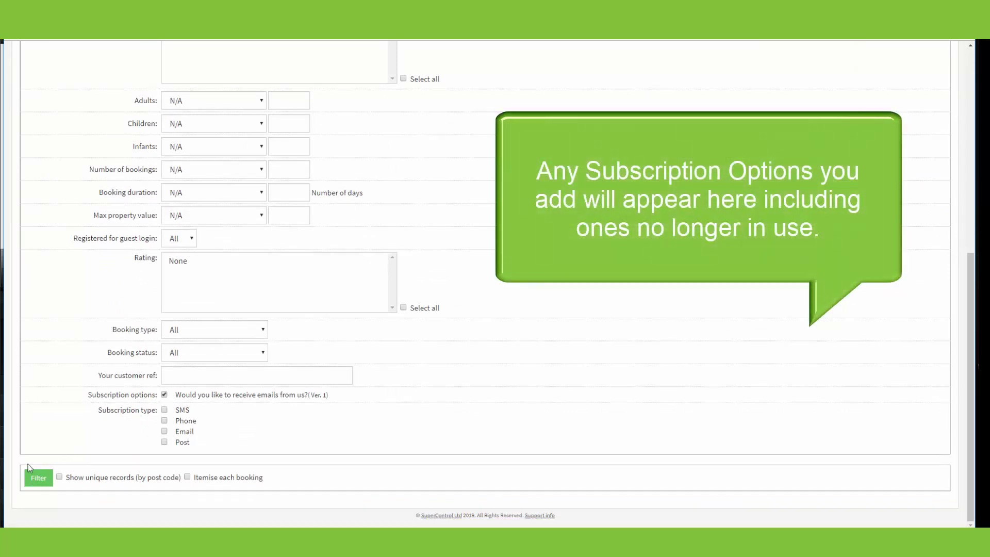
{"action": "left_click", "coordinate": [43, 482]}
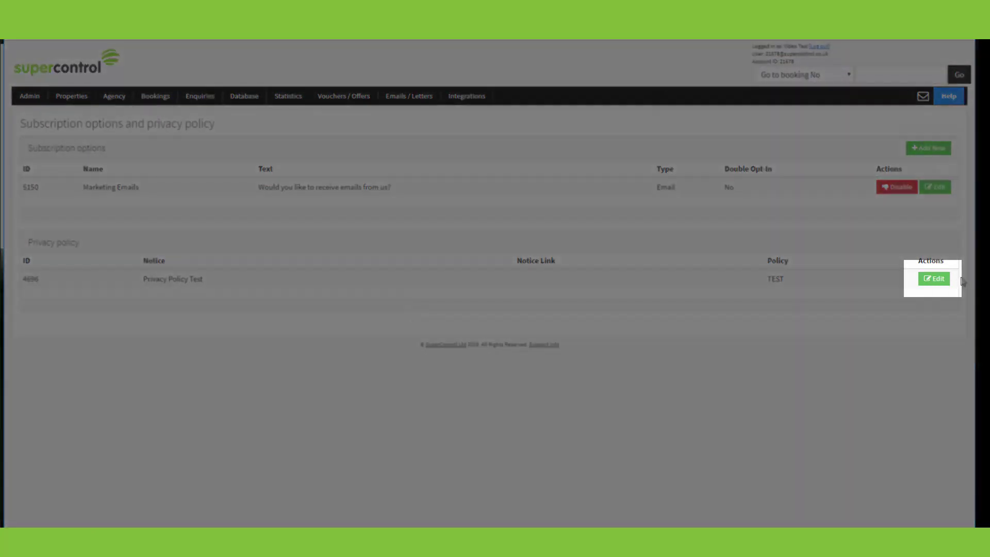
Open the Privacy Policy Test row in the Edit privacy policy dialog
{"action": "left_click", "coordinate": [935, 279]}
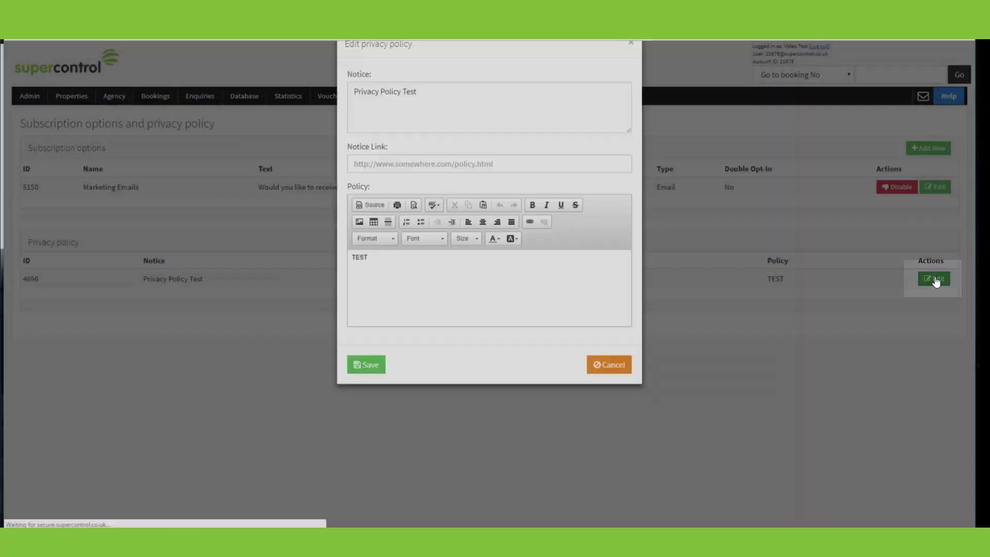